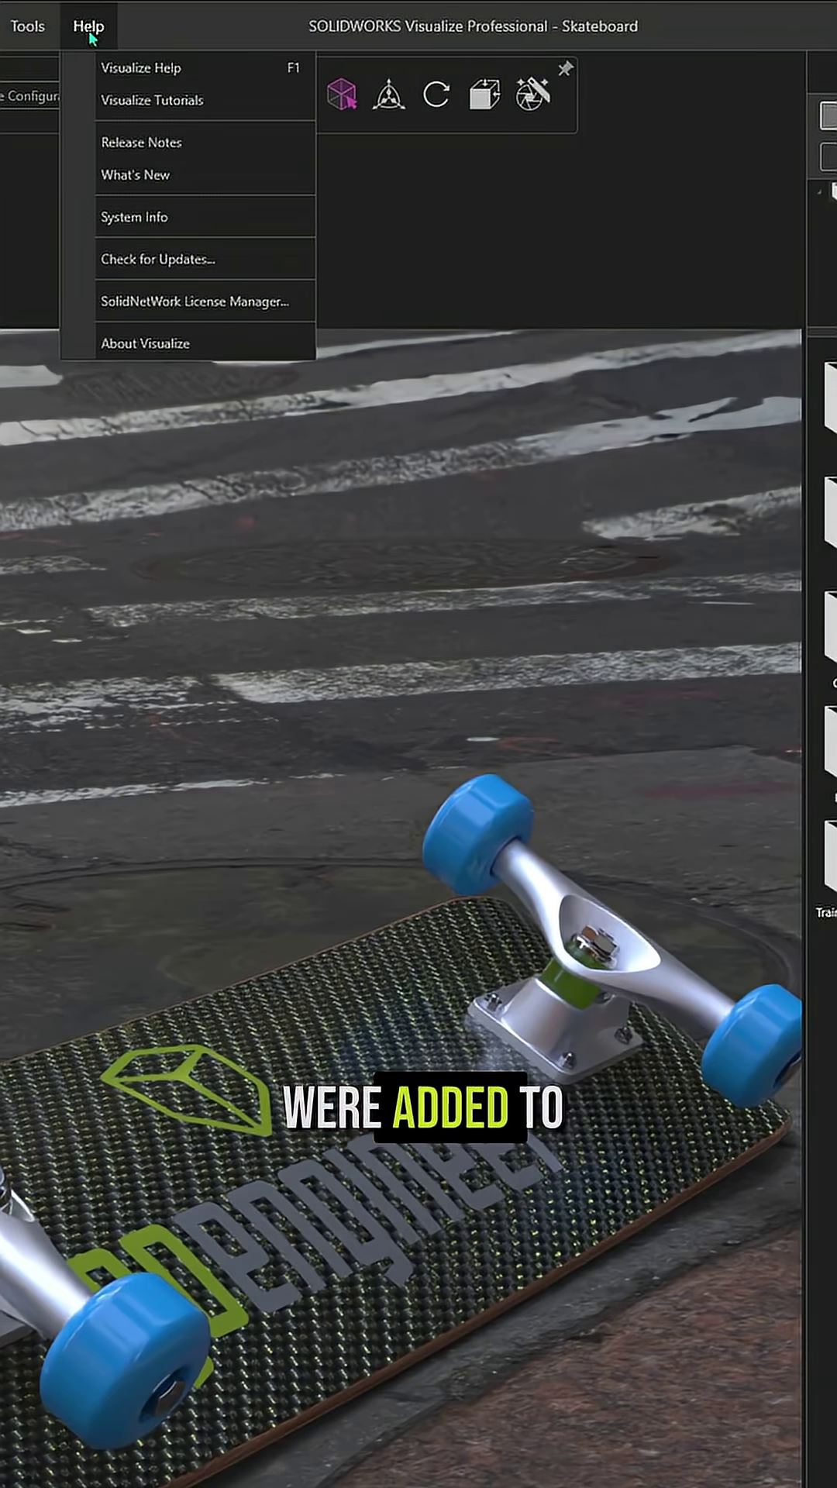
- Open the Help > What's New documentation for Visualize 2025
click(127, 175)
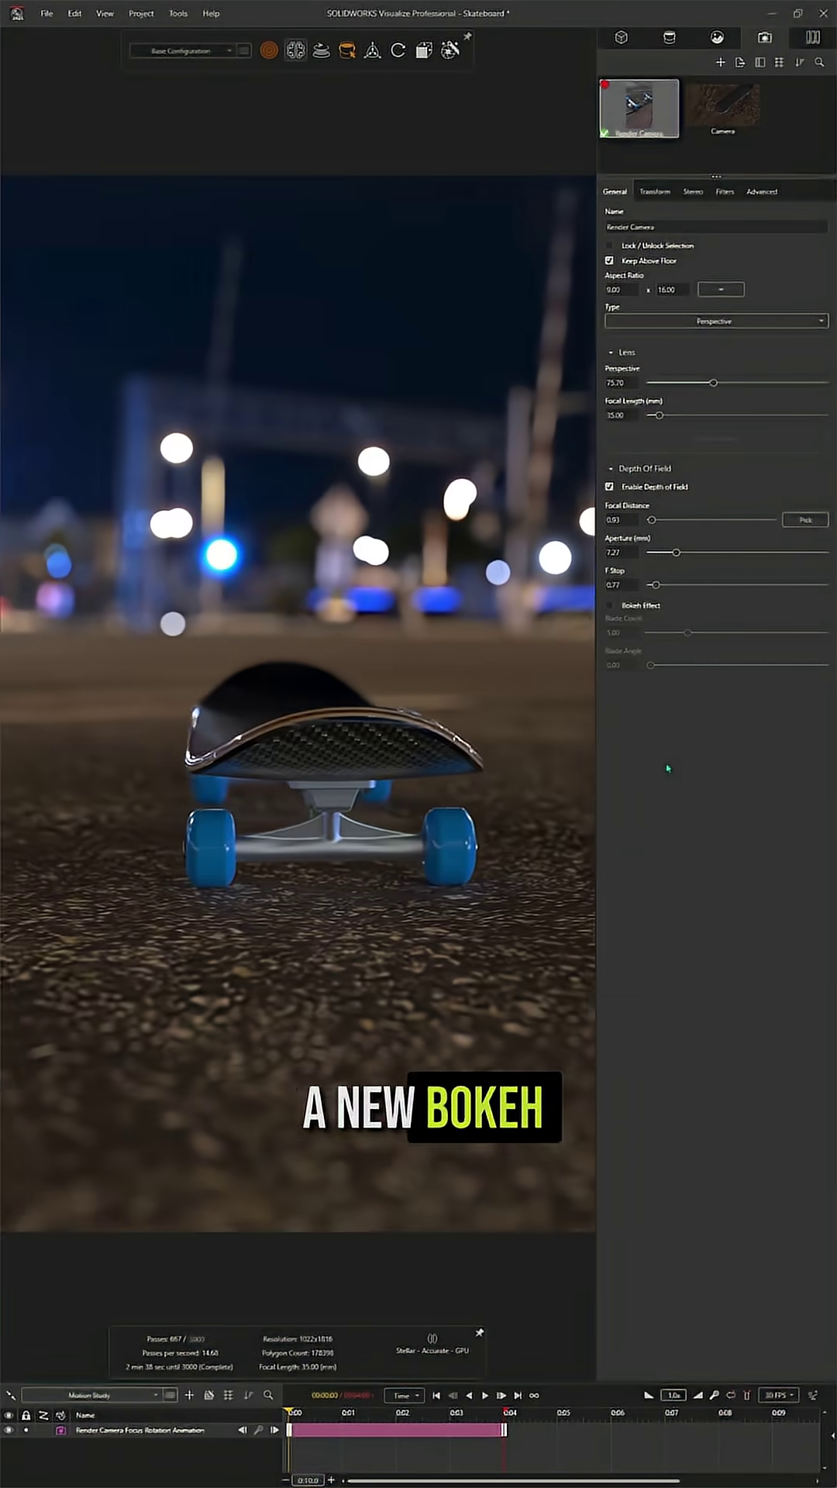
- Enable the camera's Bokeh Effect and set Blade Count to 4, then 3
click(610, 606)
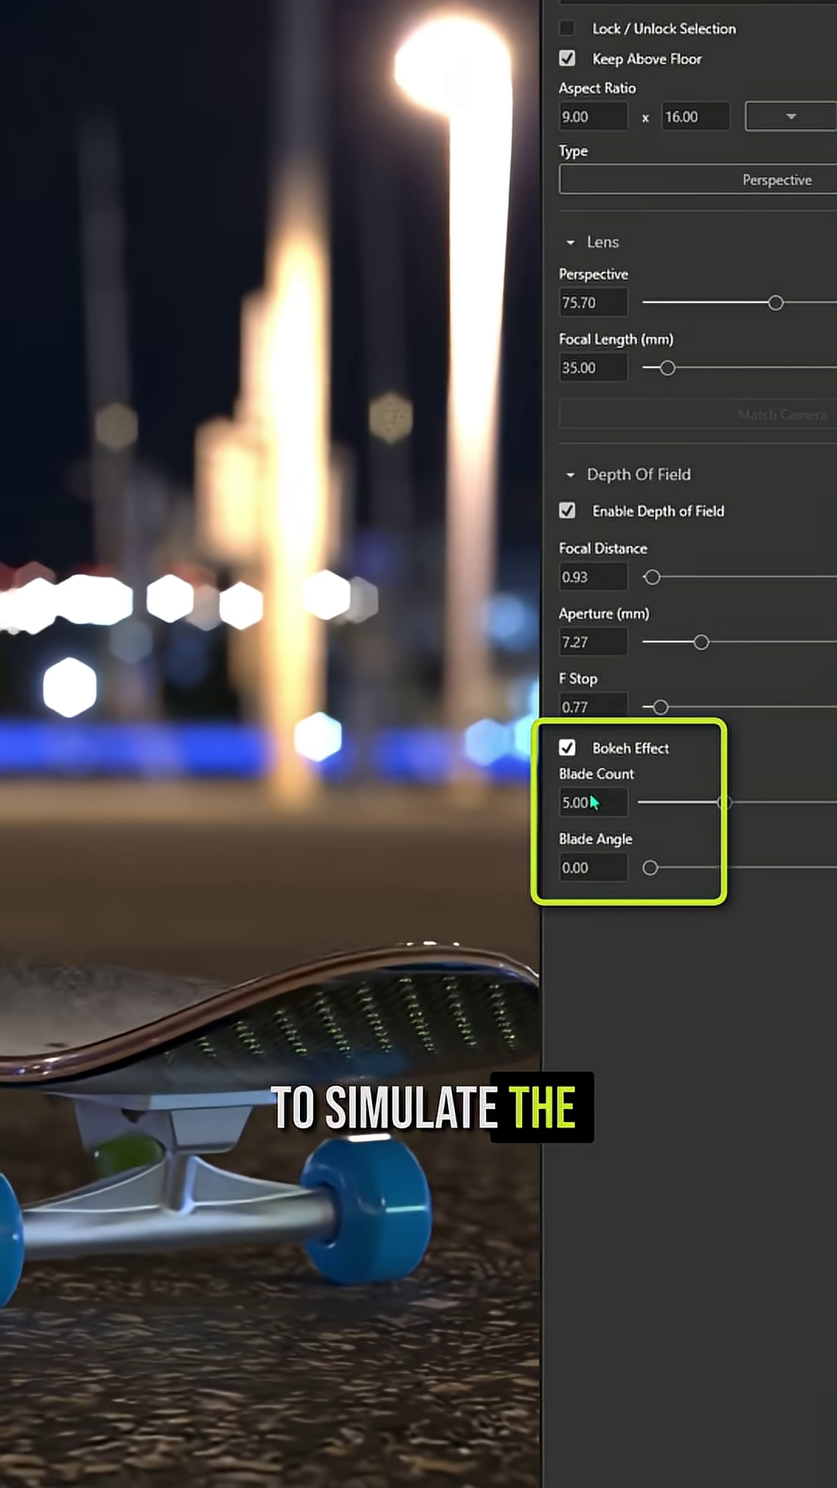
click(591, 799)
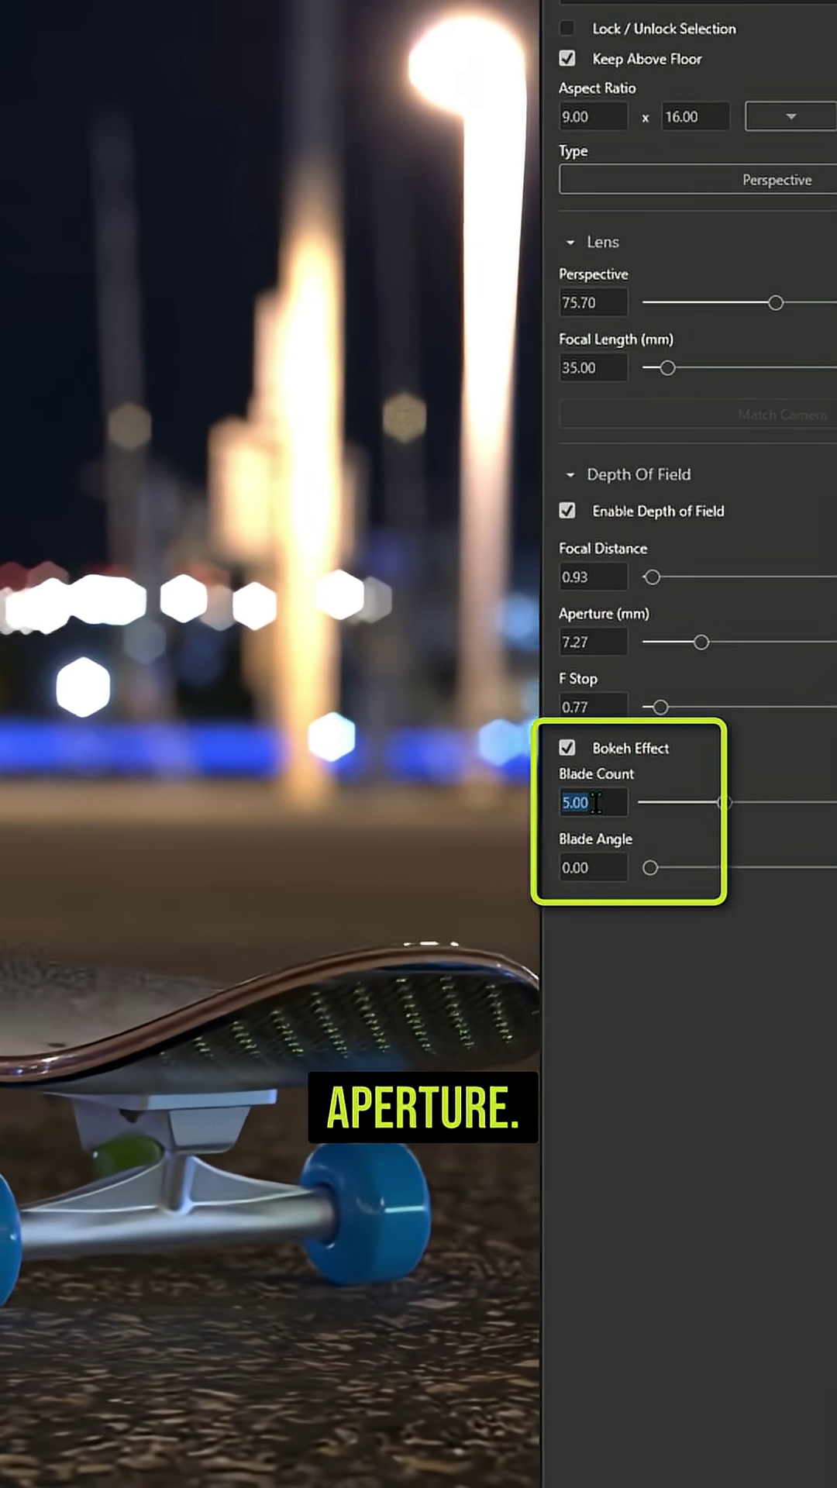
text(4)
key(Return)
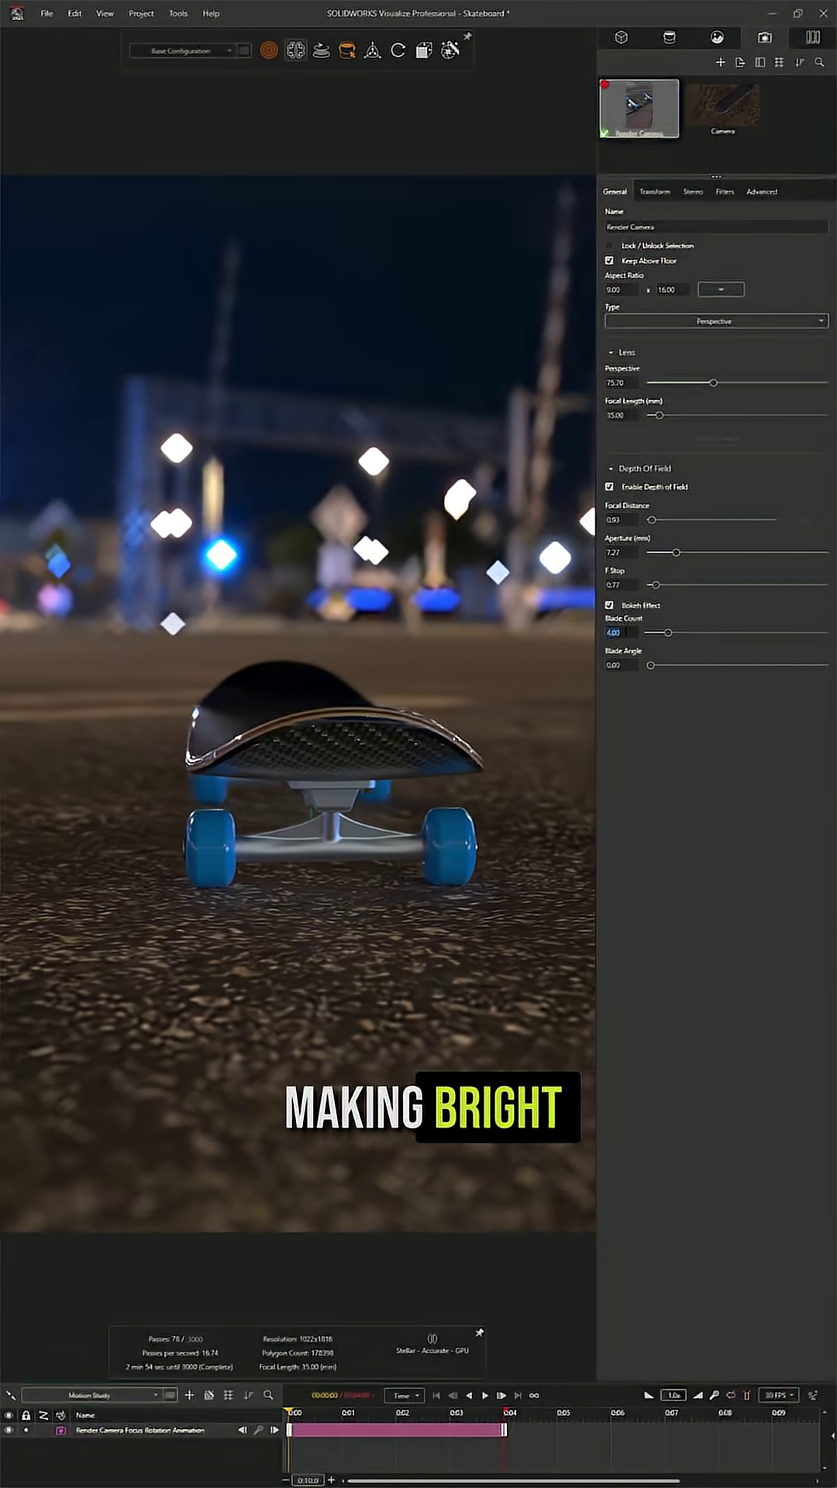
text(3)
key(Return)
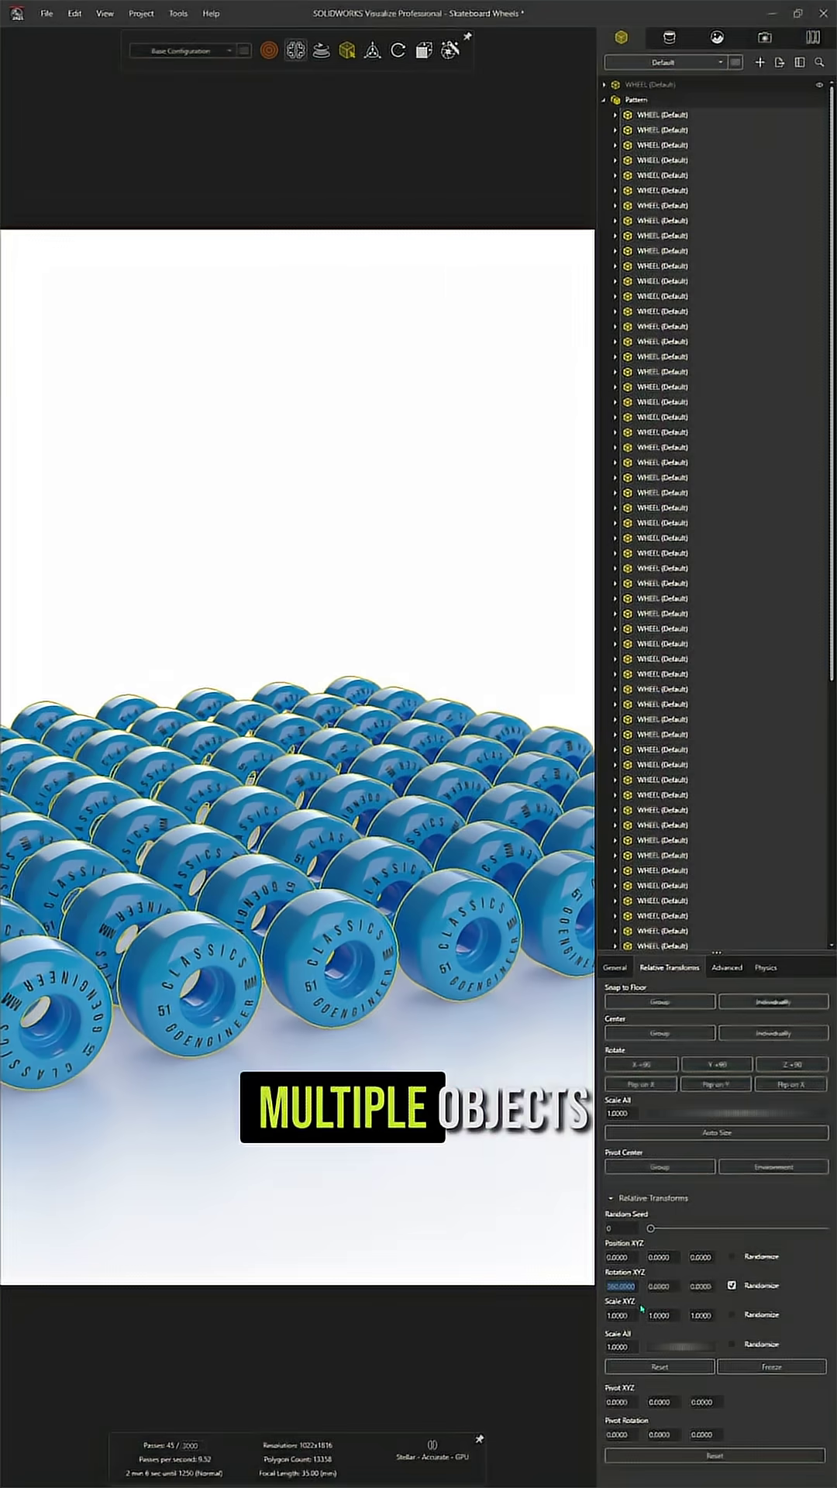
- Set randomized Rotation to 180 on both X and Y for the patterned wheels
key(Tab)
text(180)
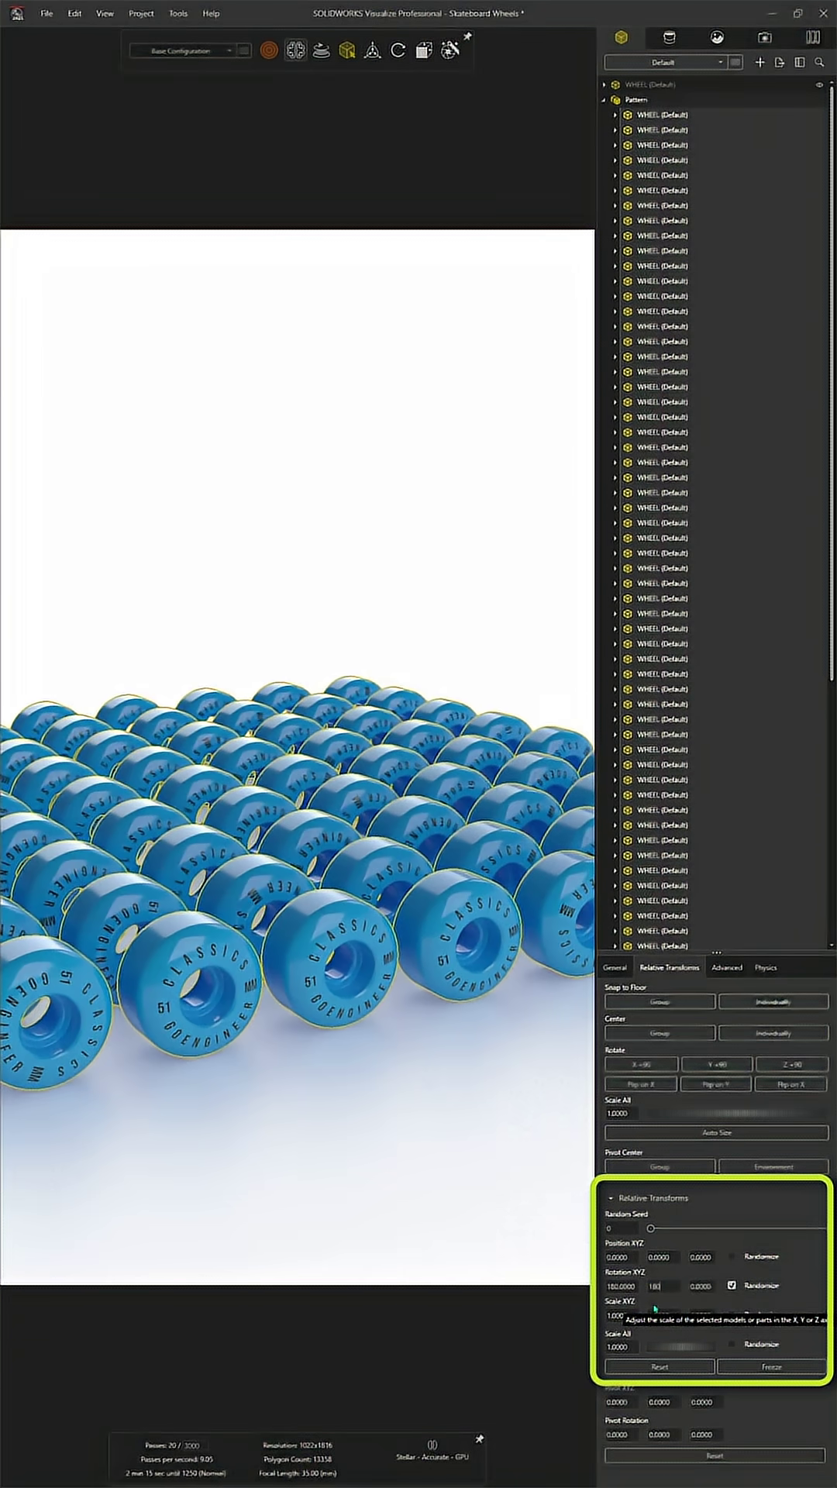
key(Tab)
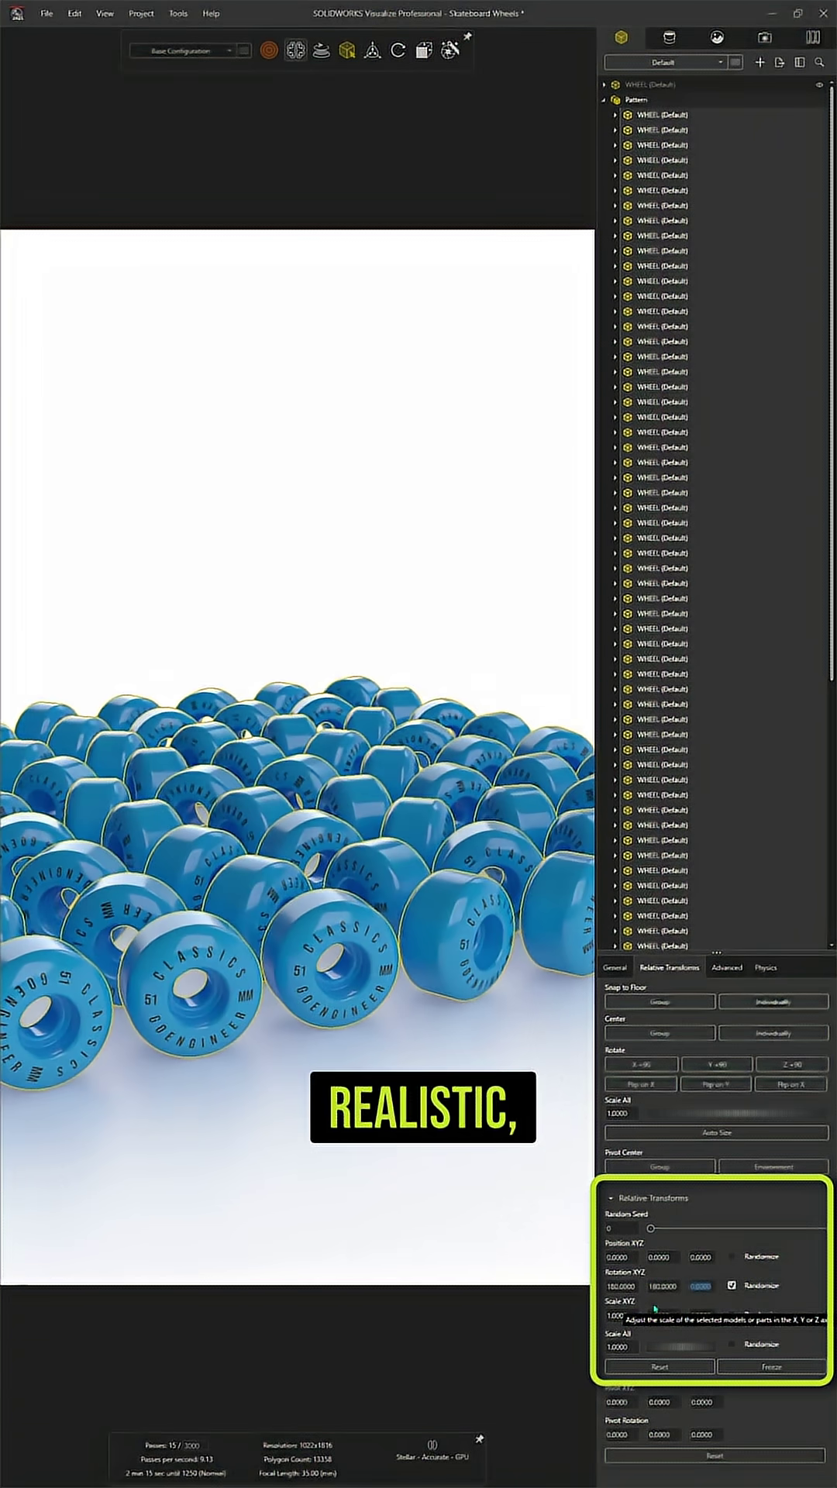
- Deselect the wheels and bring up the Options dialog's 3D Viewport render device settings
click(261, 1159)
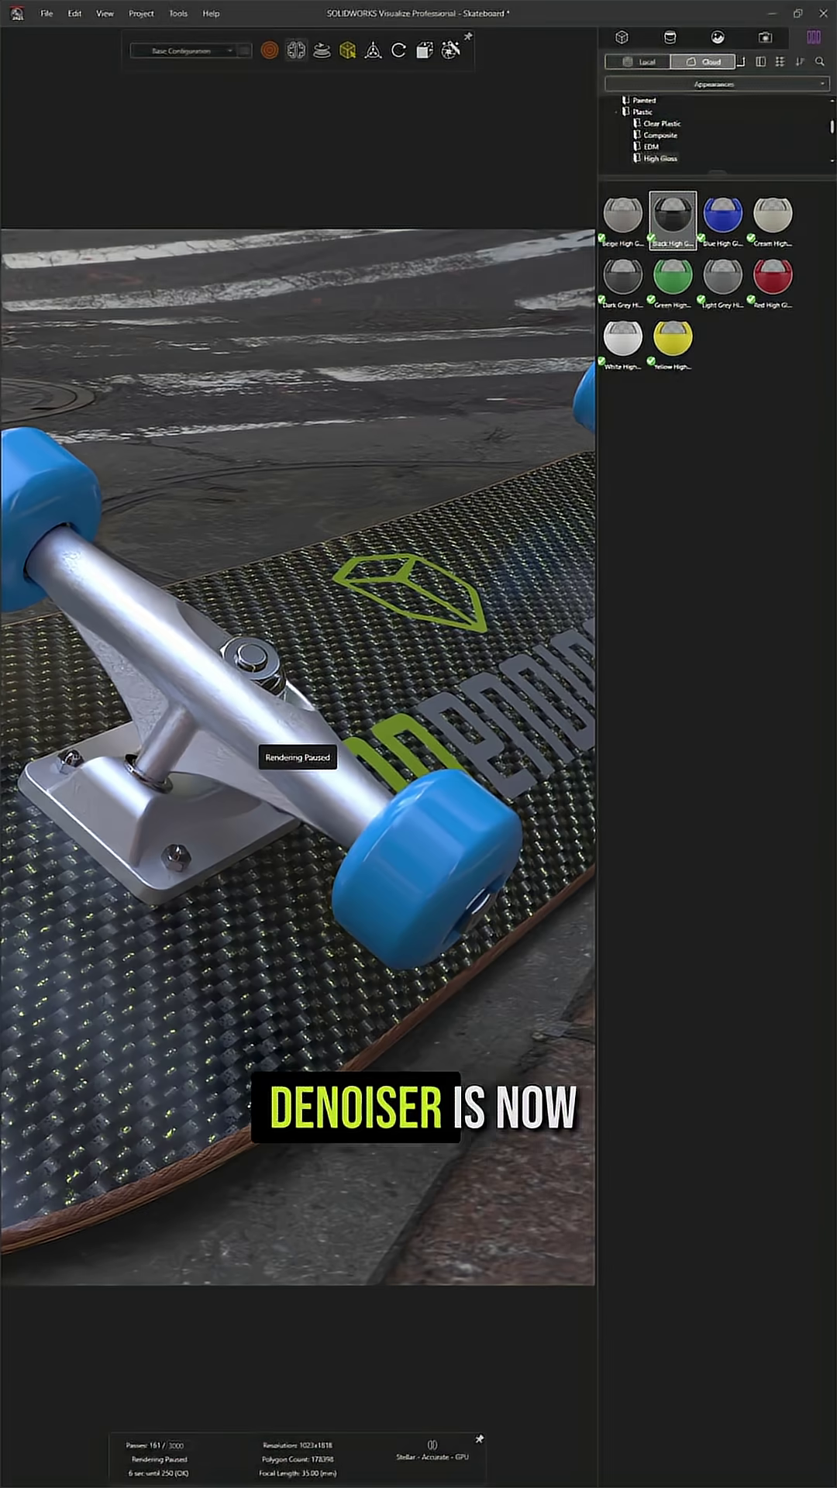
click(200, 174)
click(102, 507)
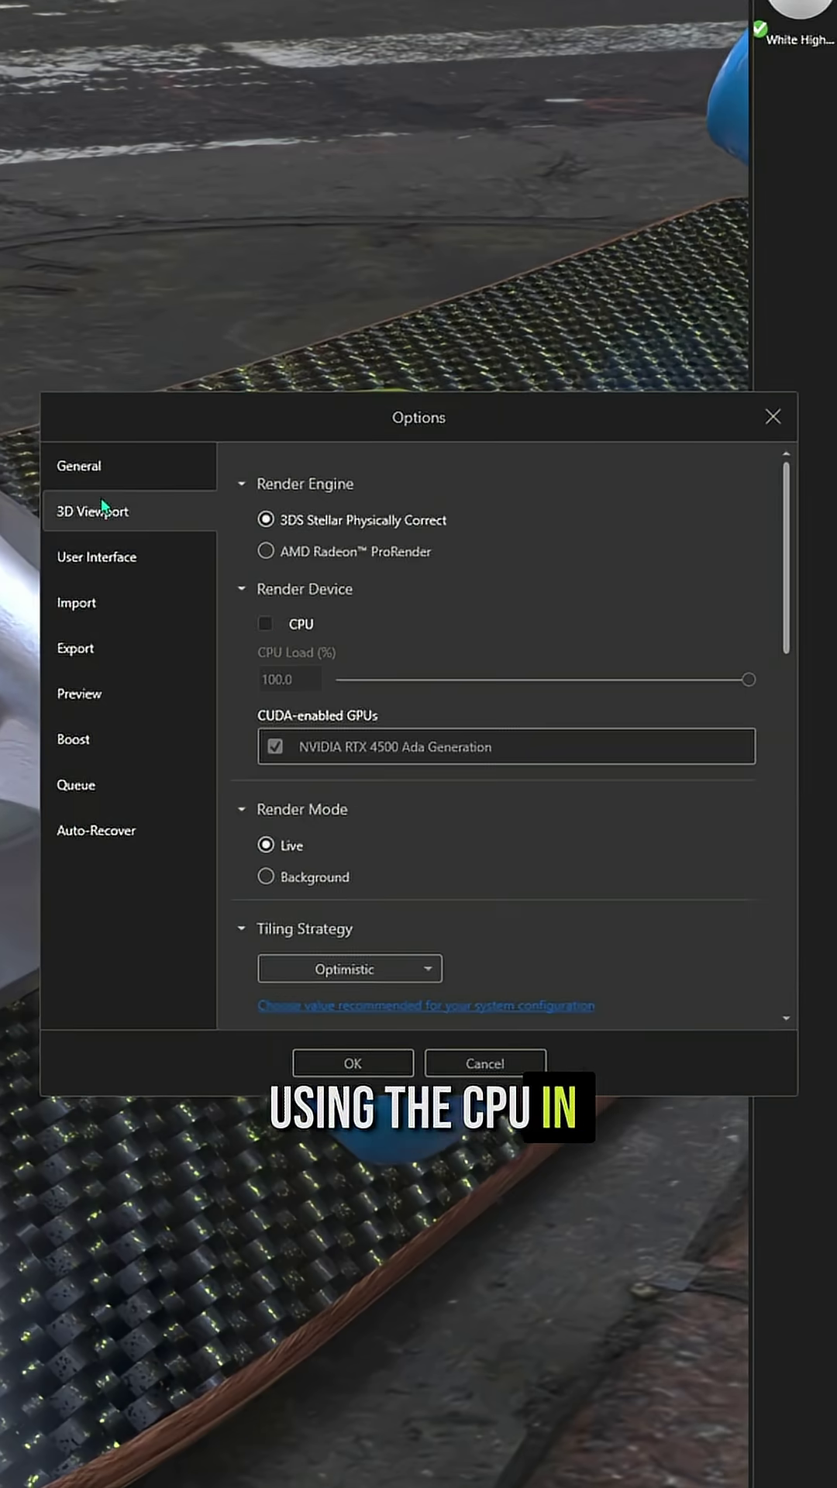